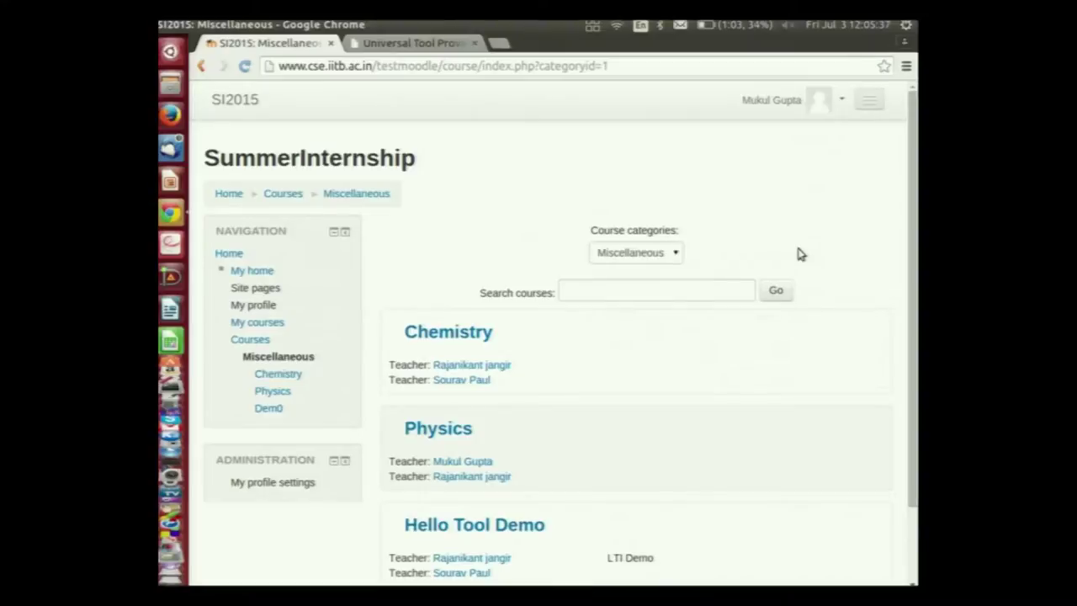
Step: Open the Physics course and add a new External tool activity to its general section
left_click(429, 431)
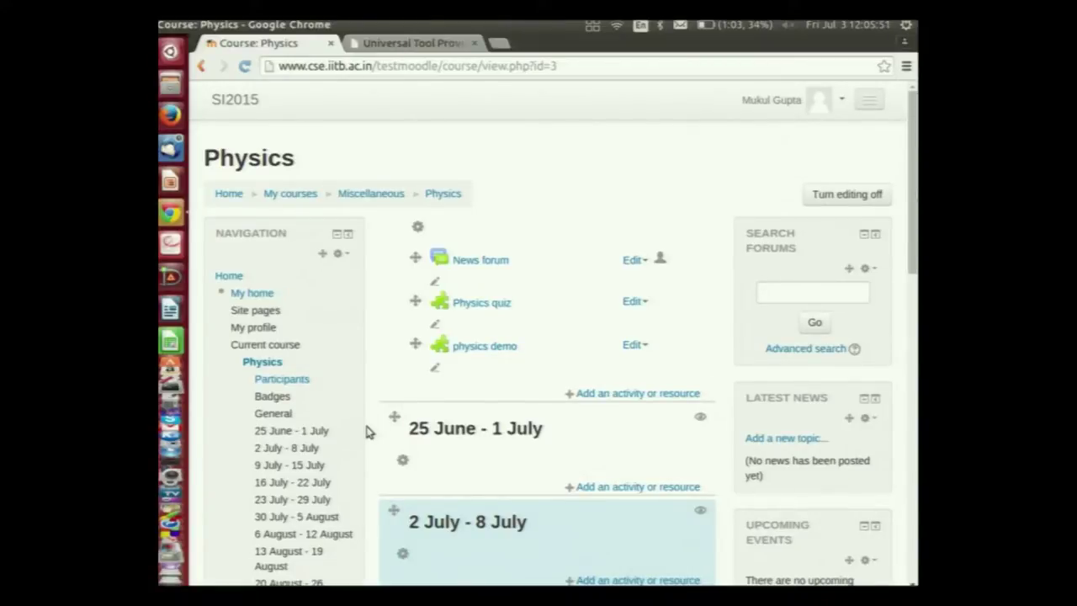
left_click(609, 393)
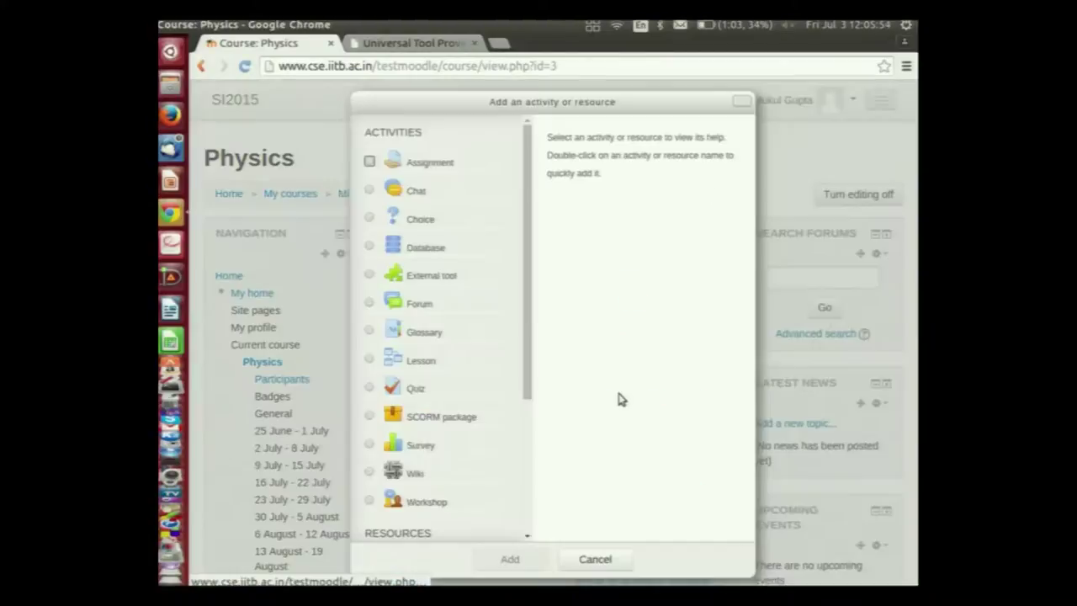
left_click(431, 273)
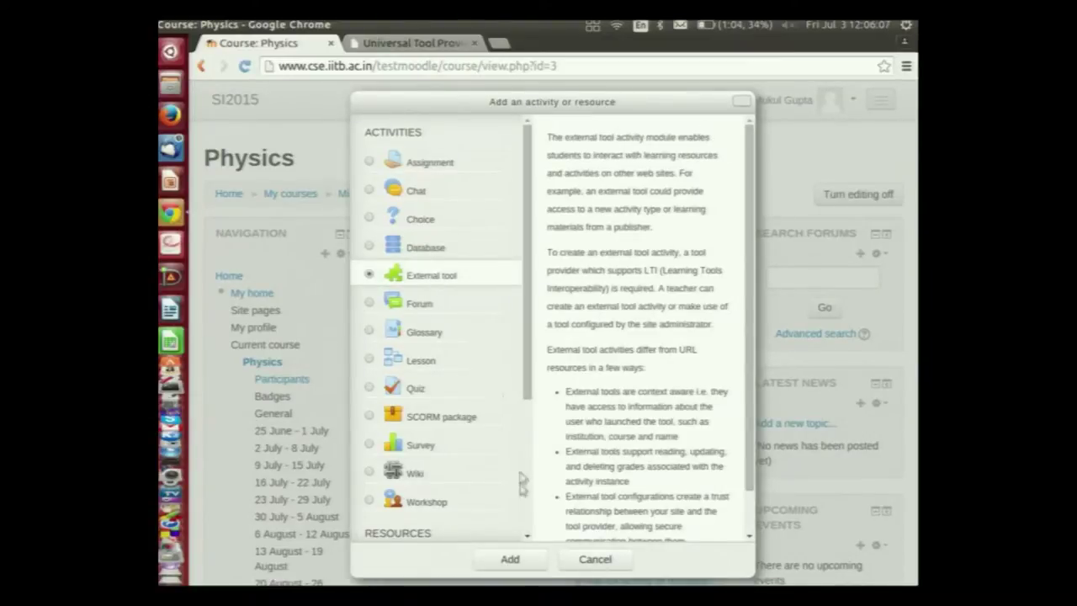
left_click(513, 560)
Step: Name the activity "physics quiz" and set its external tool type to the second ekShiksha Quiz entry
left_click(491, 355)
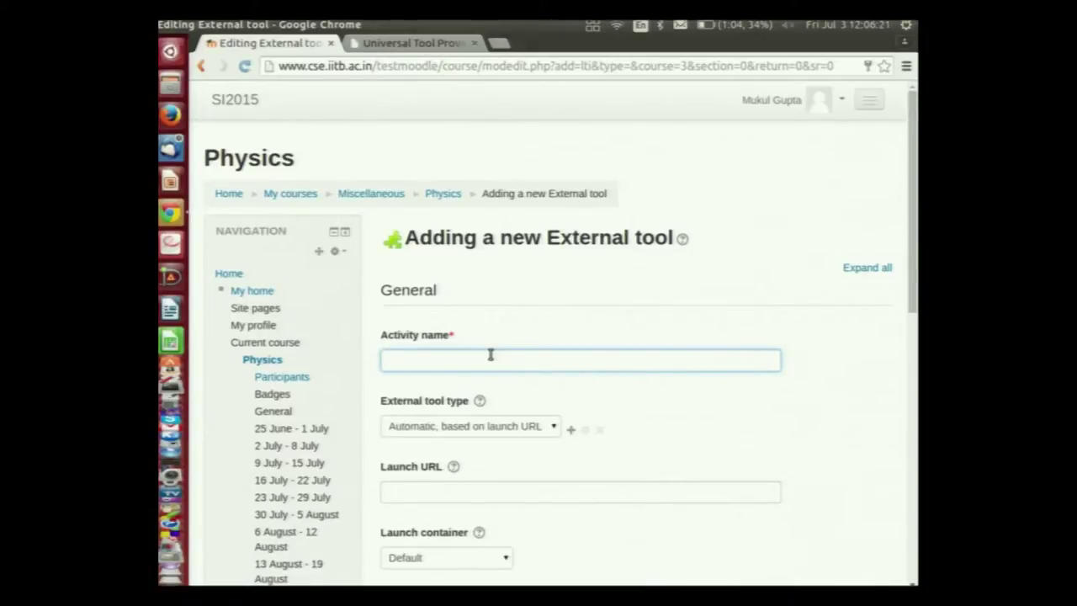
type("physics quiz")
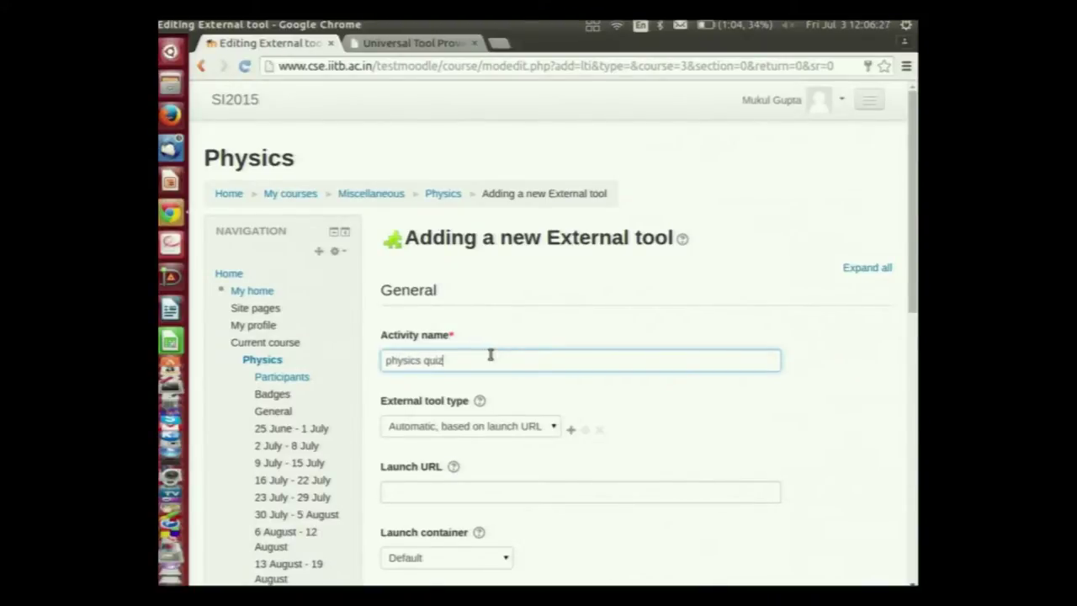
left_click(552, 428)
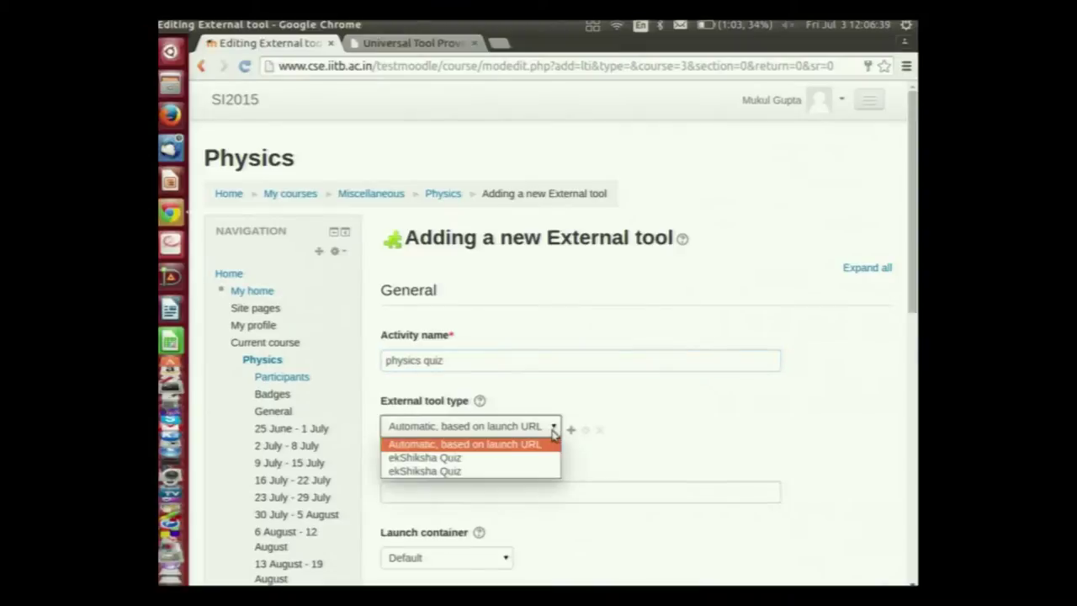
left_click(532, 472)
Step: Set the launch container to New window, then save the activity and return to the course
scroll(600, 415, "down", 1)
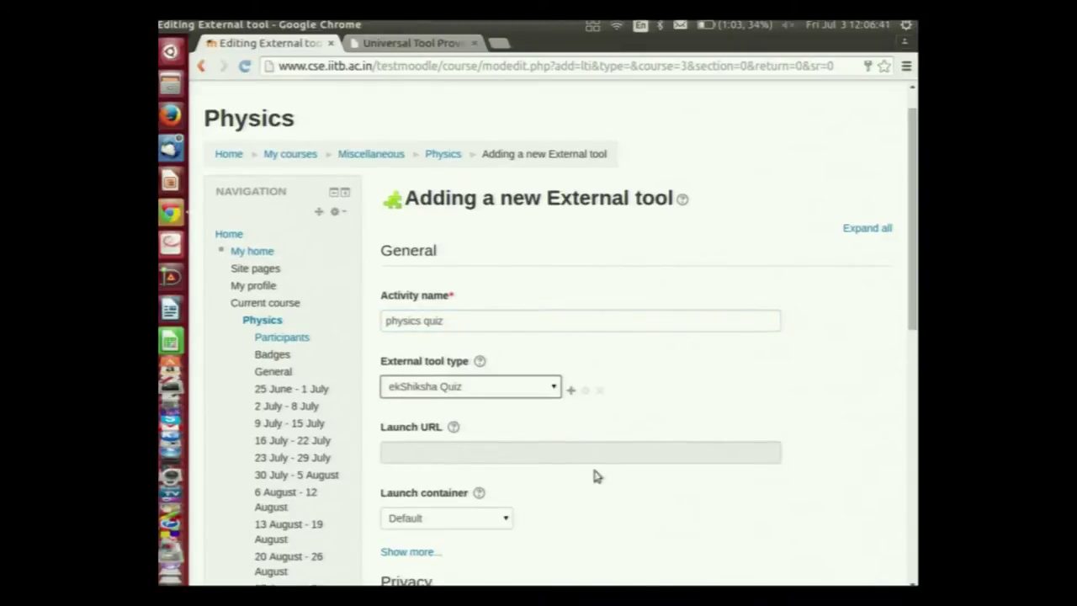
scroll(597, 467, "down", 2)
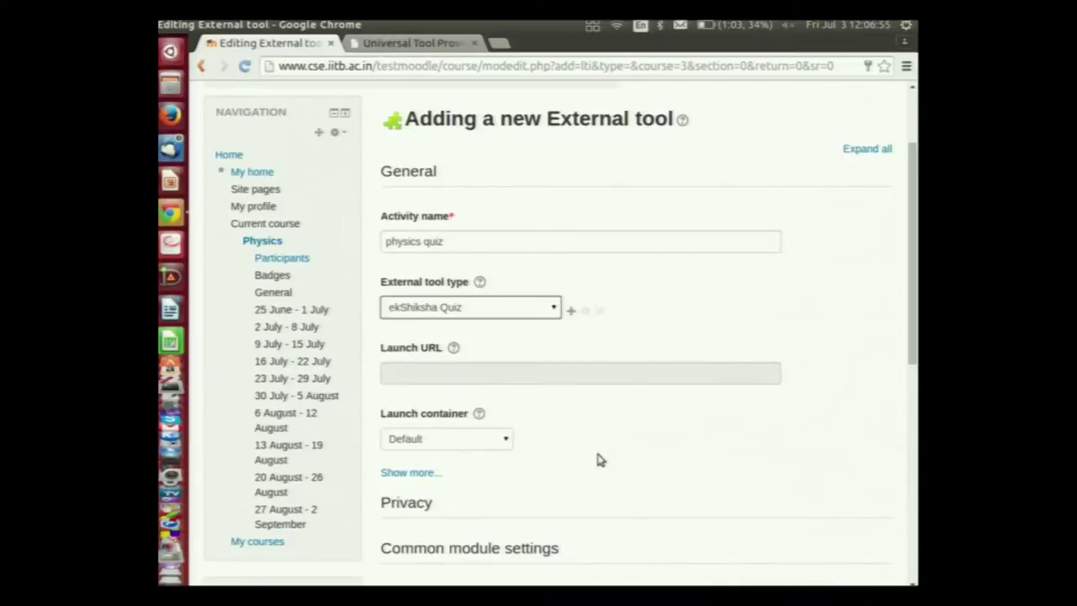
left_click(502, 444)
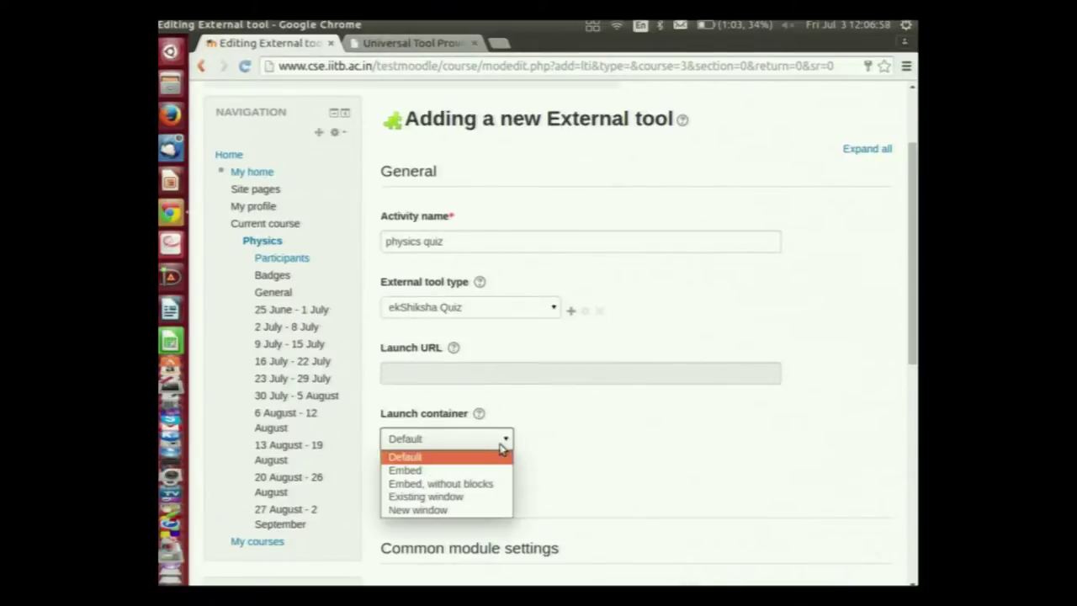
left_click(463, 509)
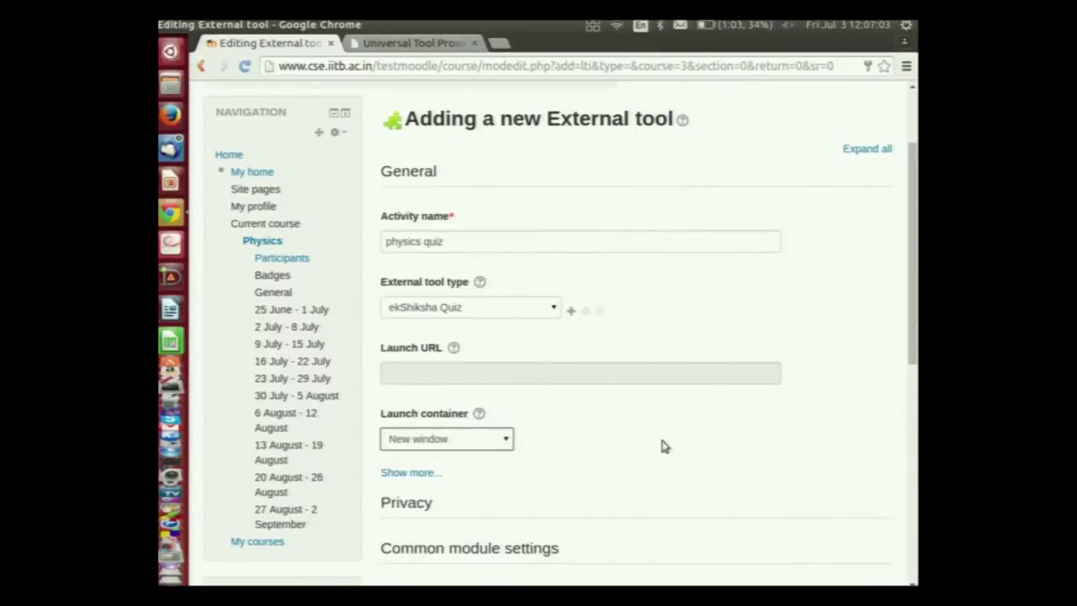
scroll(641, 449, "down", 2)
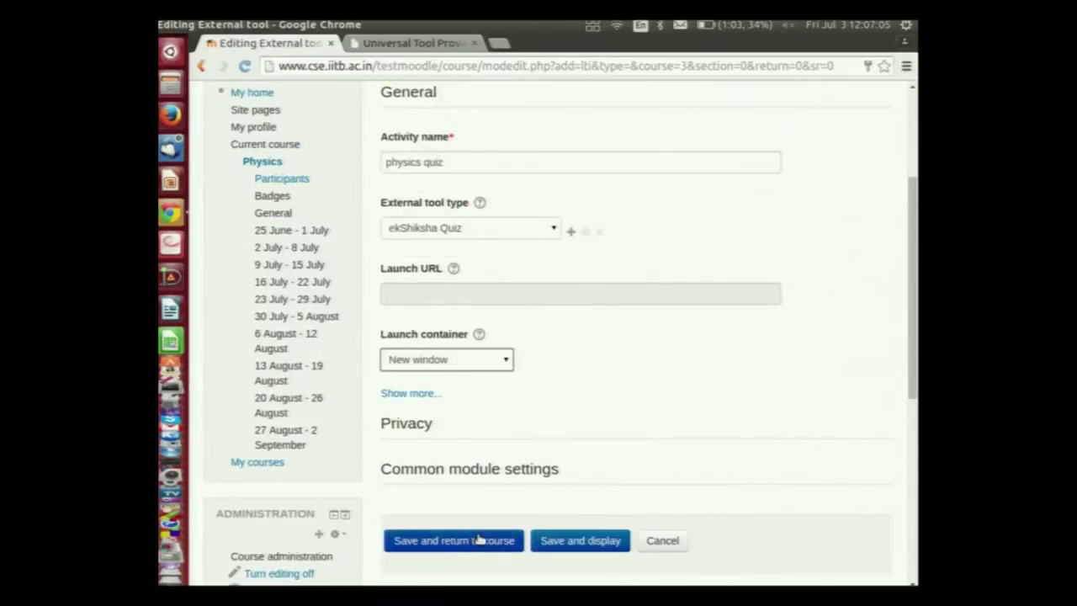
left_click(479, 540)
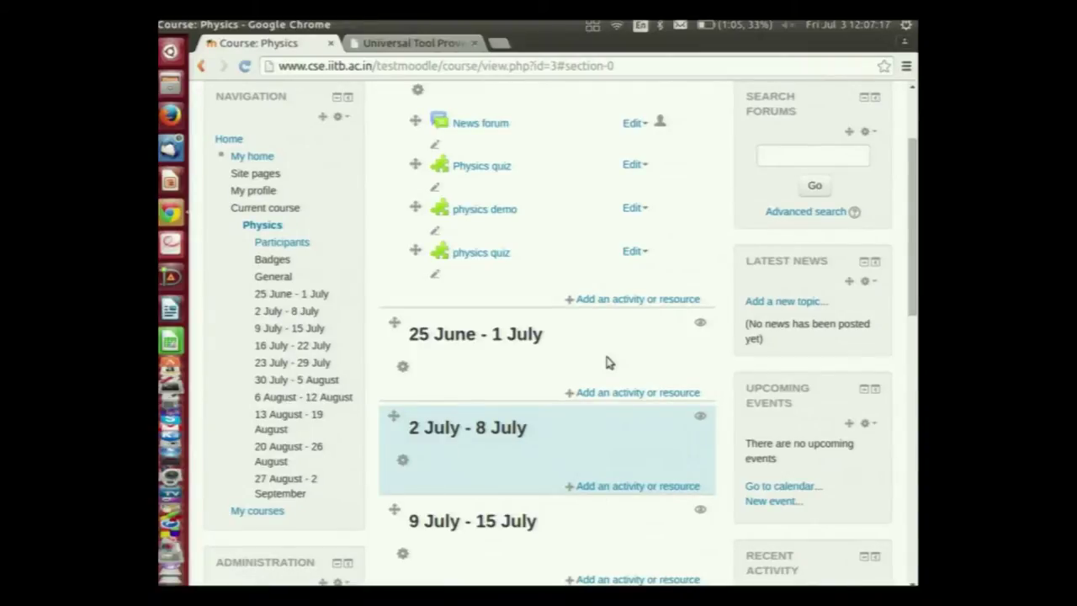
Step: Launch the newly added physics quiz activity and set the quiz to be graded and timed
left_click(483, 260)
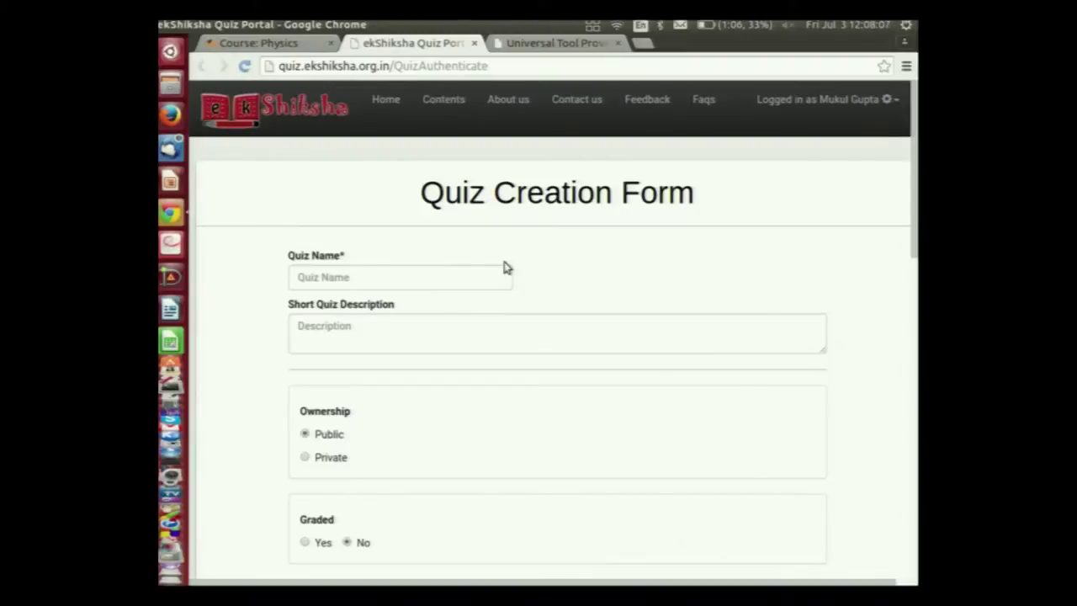
scroll(467, 345, "down", 2)
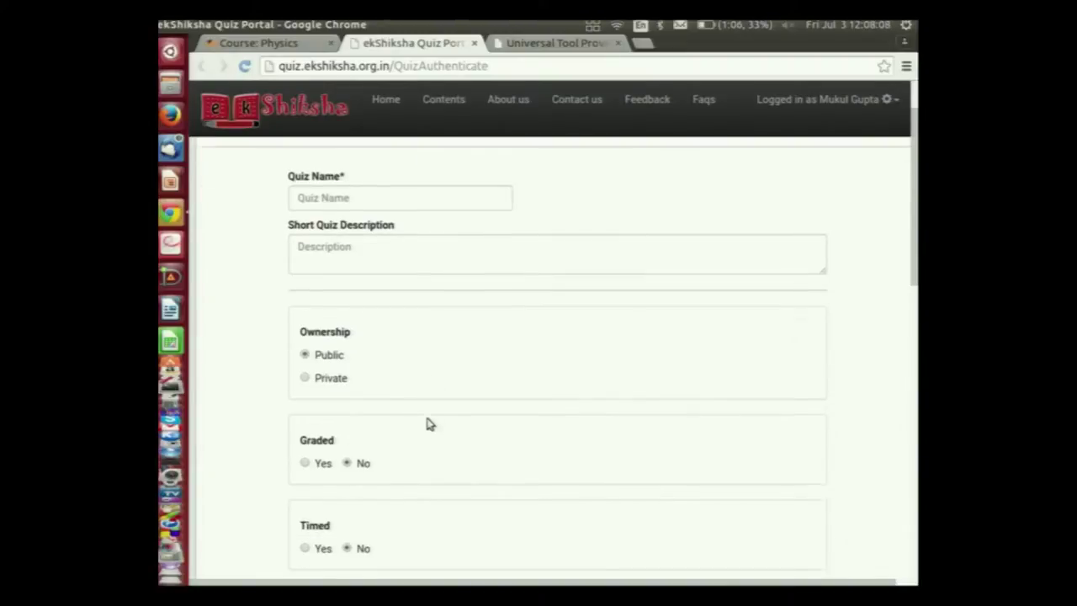
left_click(304, 463)
scroll(404, 441, "down", 2)
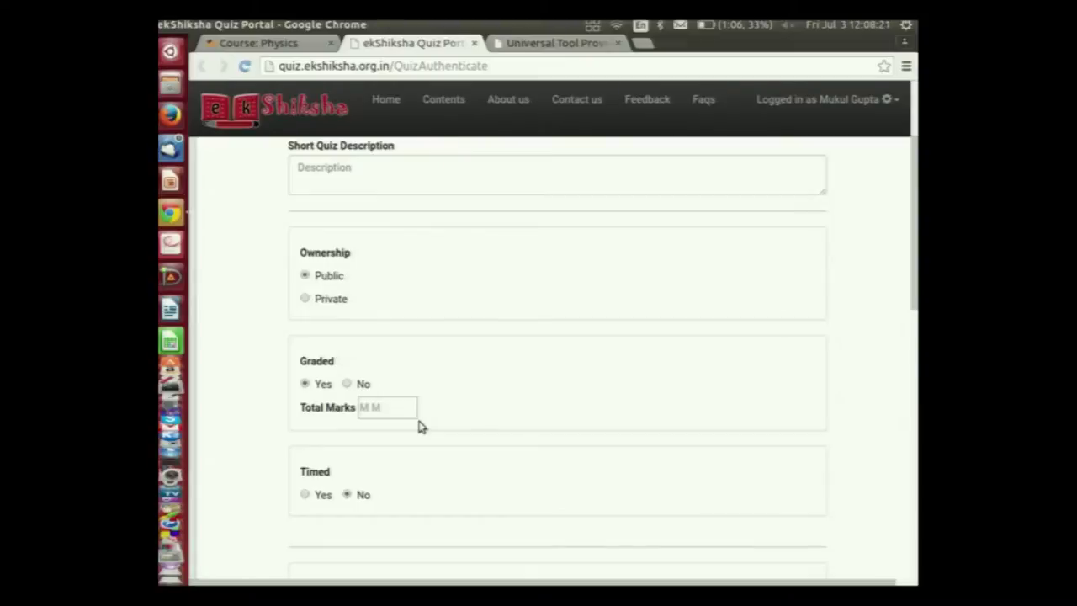
scroll(336, 495, "down", 2)
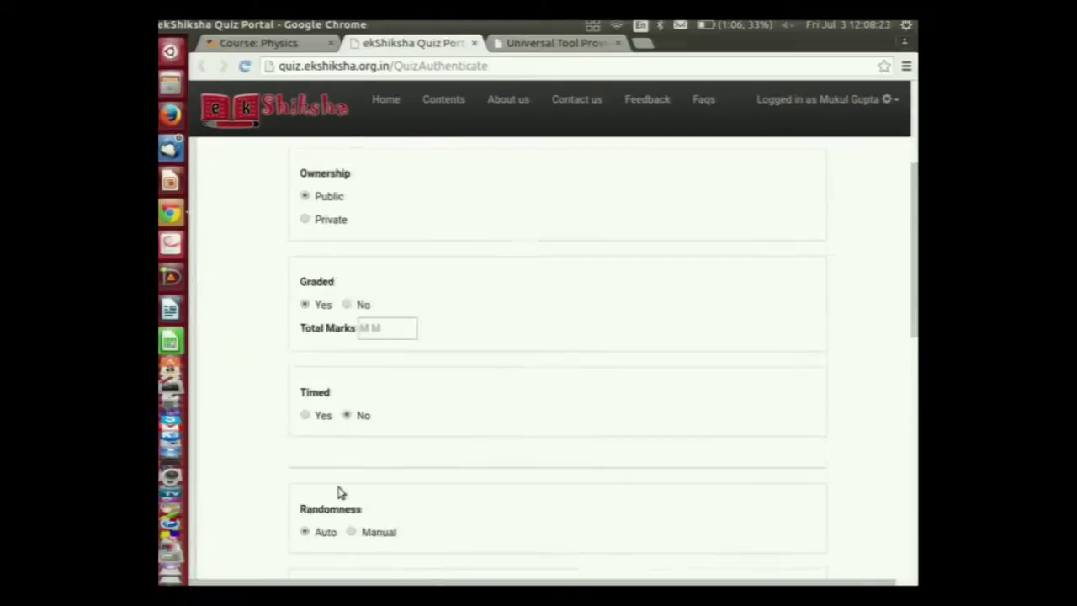
scroll(339, 493, "down", 1)
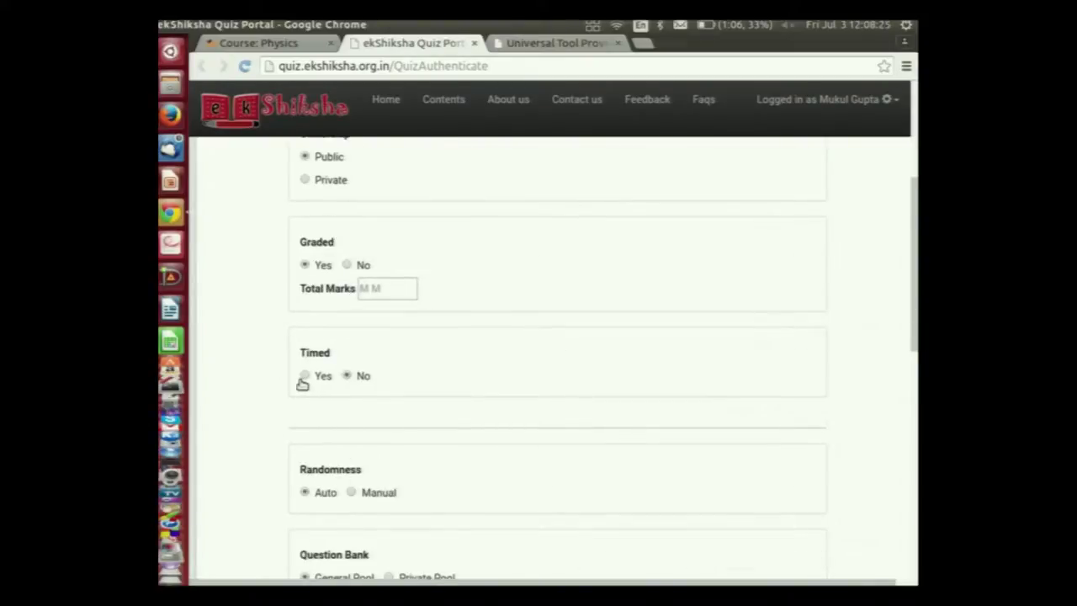
left_click(304, 377)
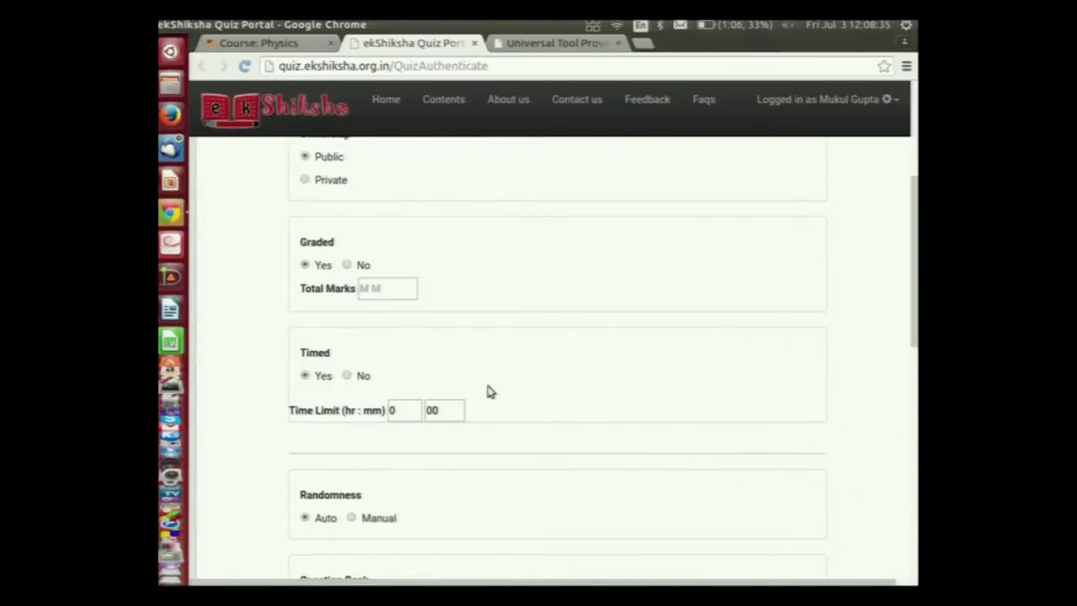
Step: Enter "Physics Quiz" as the quiz name and "quiz demo" as the short description
scroll(485, 383, "up", 5)
left_click(382, 275)
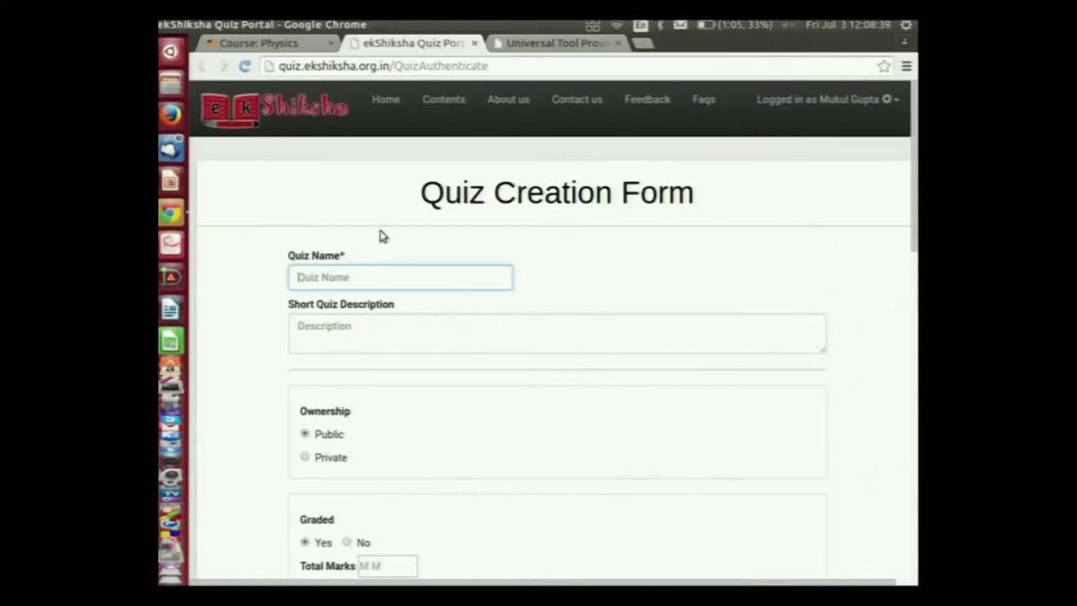
type("Physics Quiz")
key("Tab")
type("quiz demo")
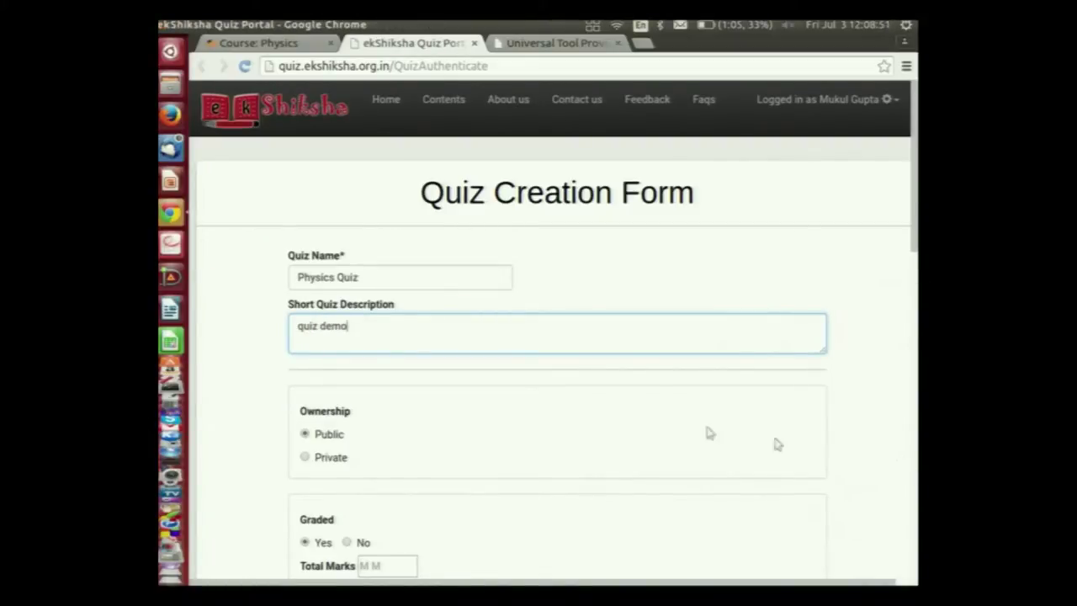
Step: Keep the ownership public, set the total marks to 50 and the time limit to 4 minutes
scroll(526, 346, "down", 1)
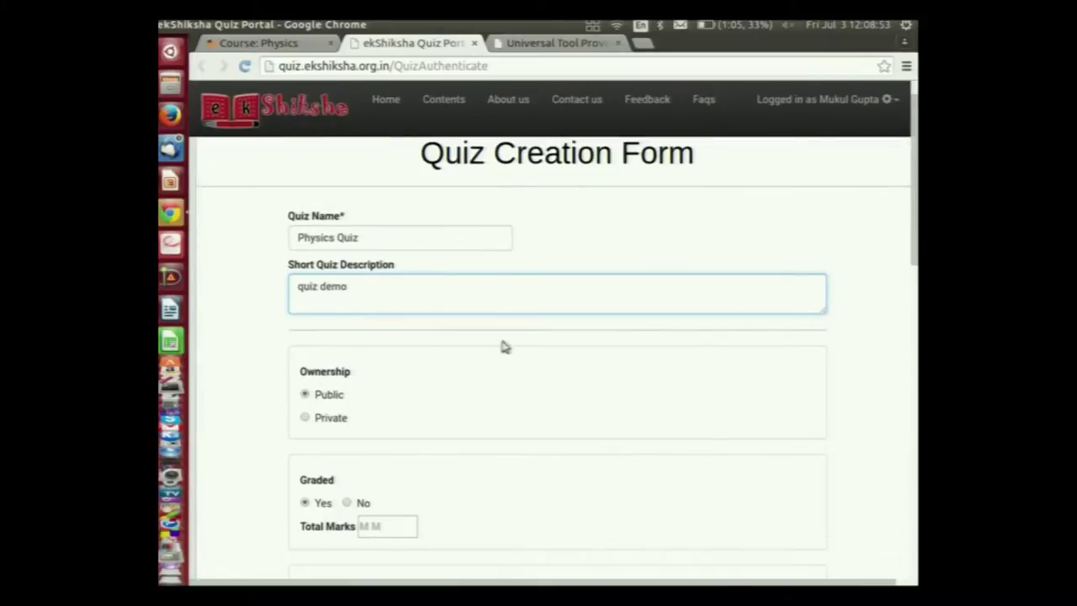
scroll(476, 345, "down", 1)
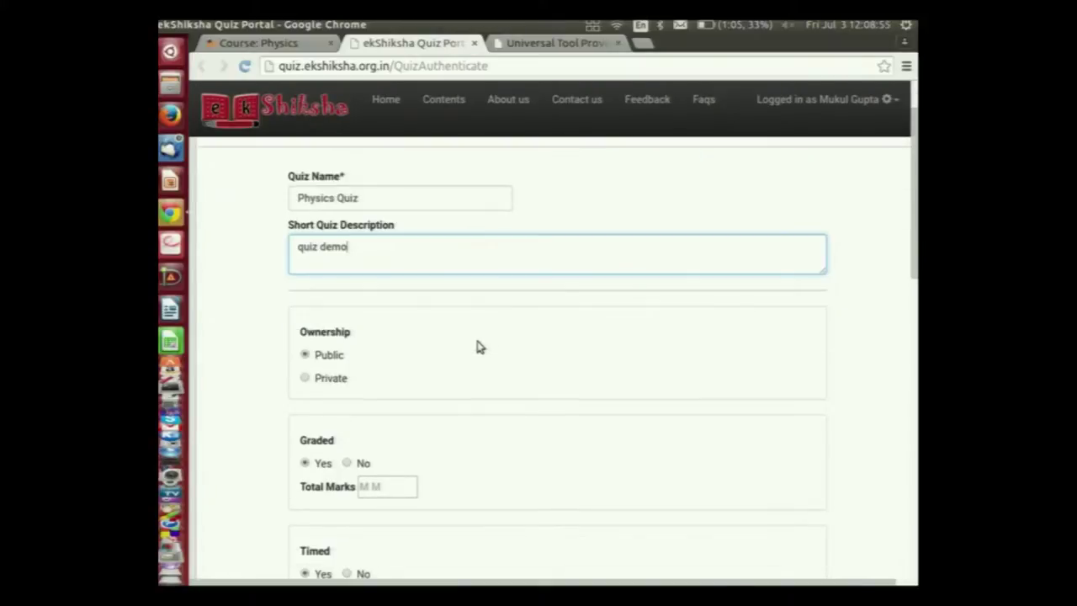
left_click(334, 362)
scroll(396, 375, "down", 1)
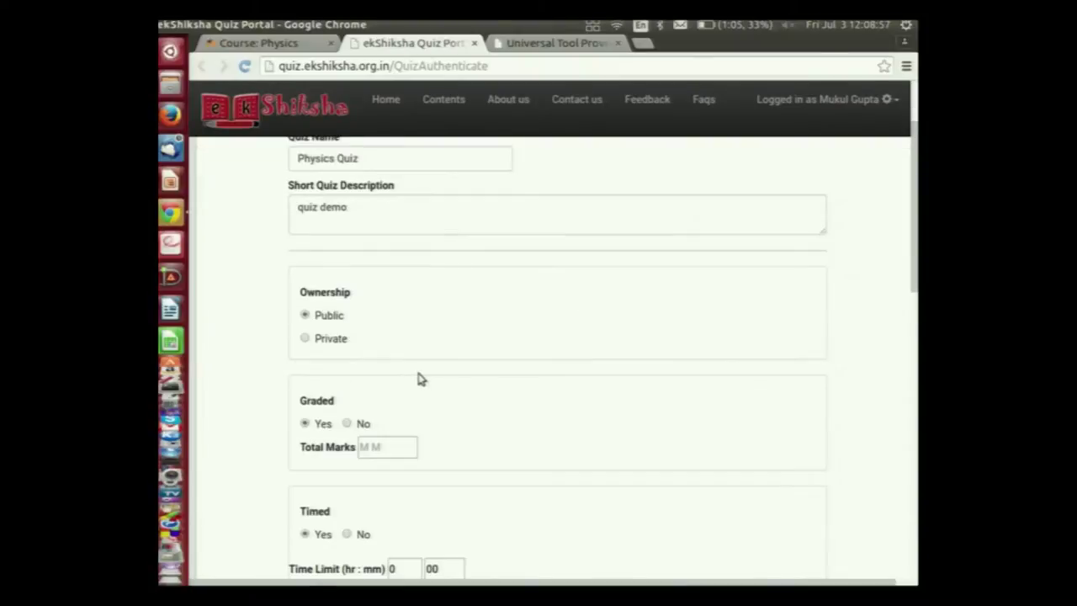
left_click(372, 443)
type("50")
scroll(343, 378, "down", 3)
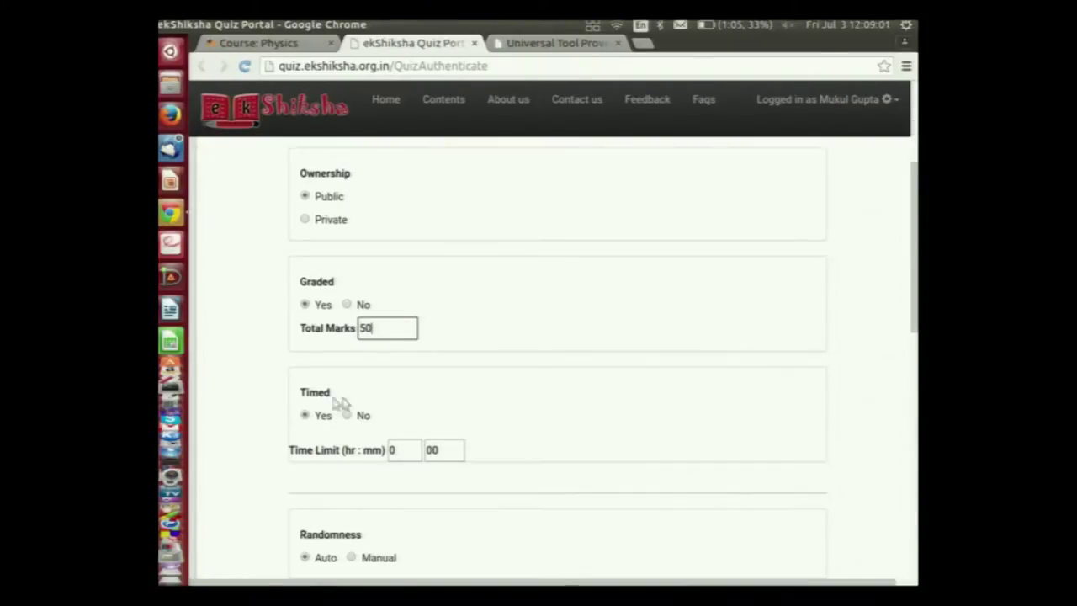
left_click(458, 452)
type("4")
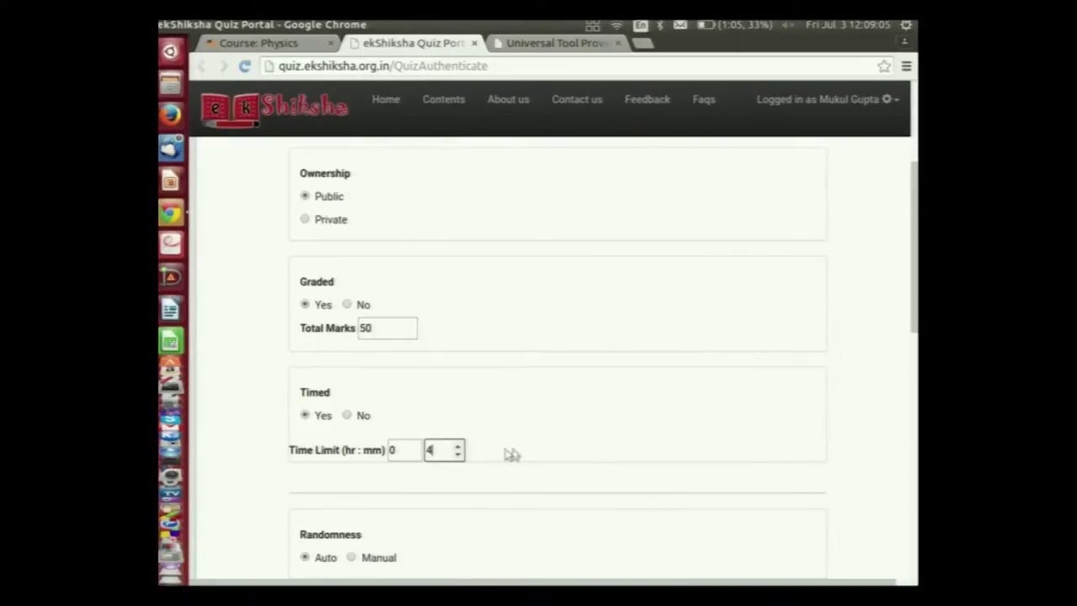
Step: Choose Weightage as the question selection option, keeping automatic randomness and the General Pool
scroll(604, 433, "down", 3)
scroll(408, 469, "down", 1)
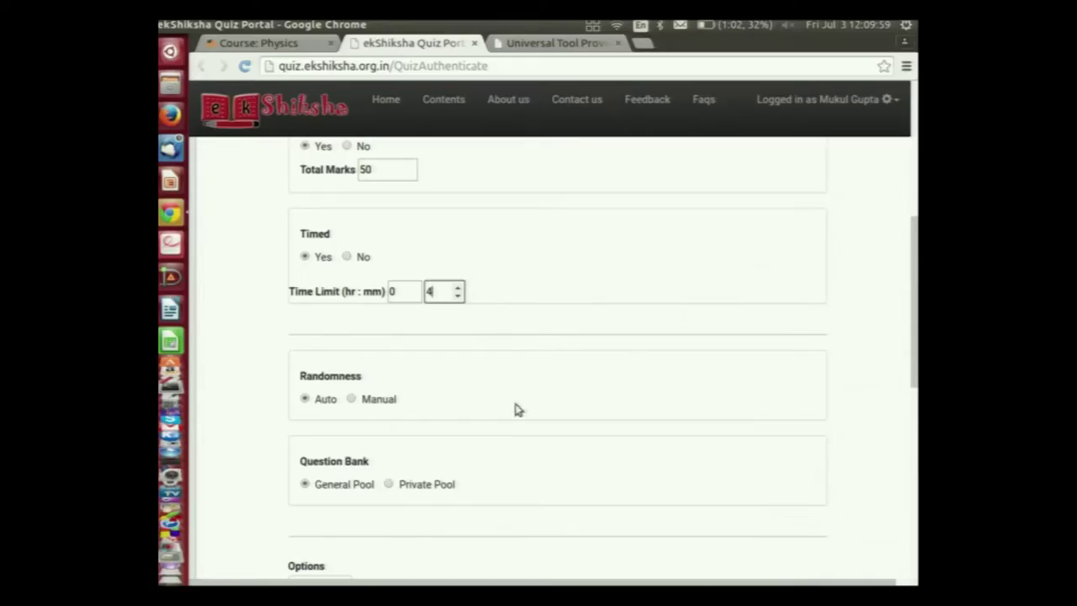
scroll(514, 409, "down", 1)
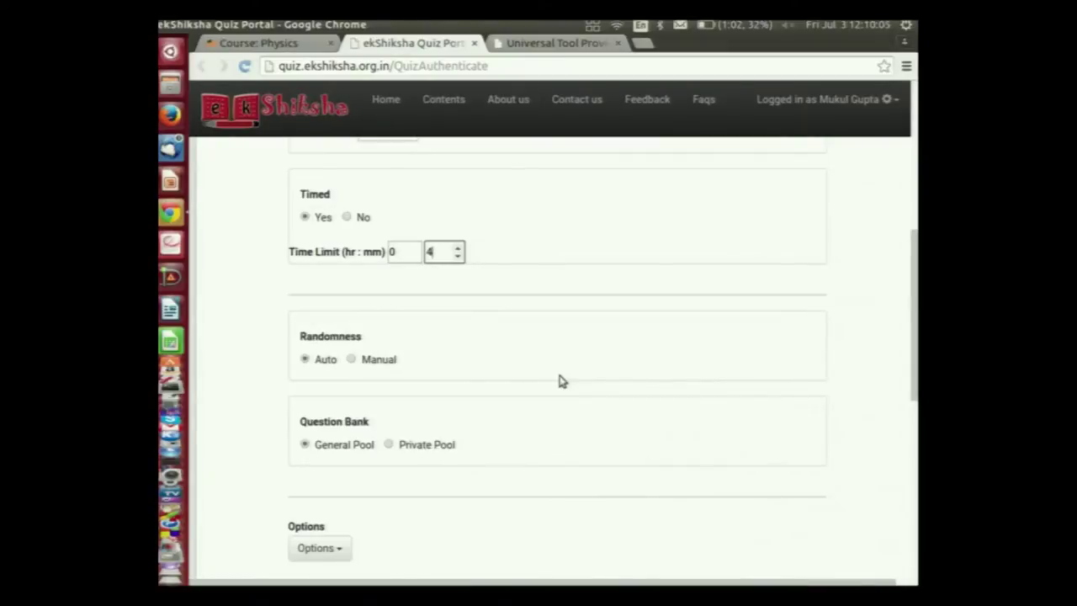
scroll(437, 458, "down", 3)
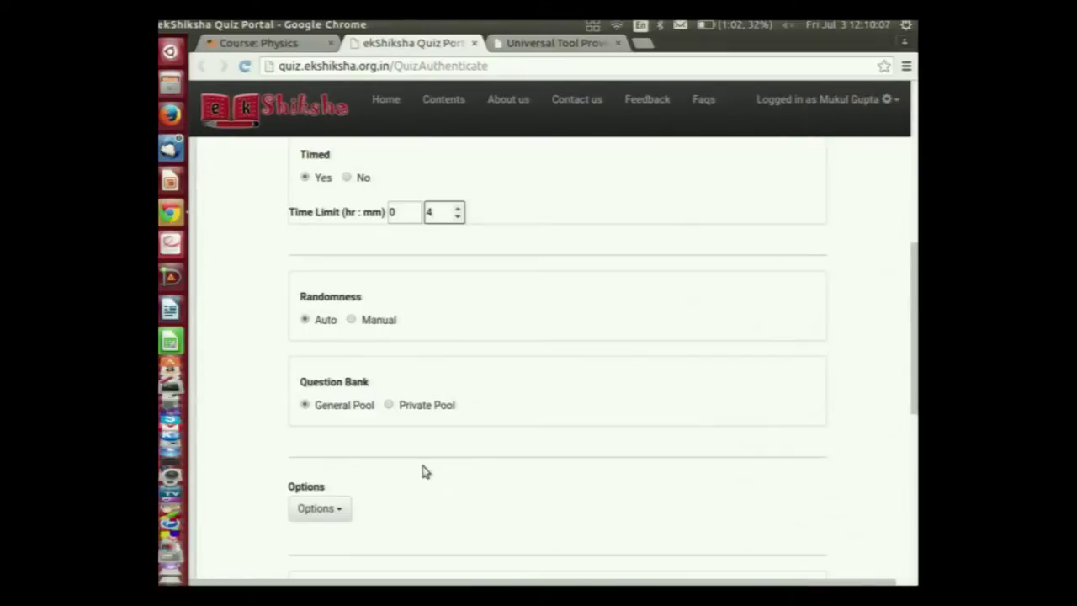
left_click(324, 429)
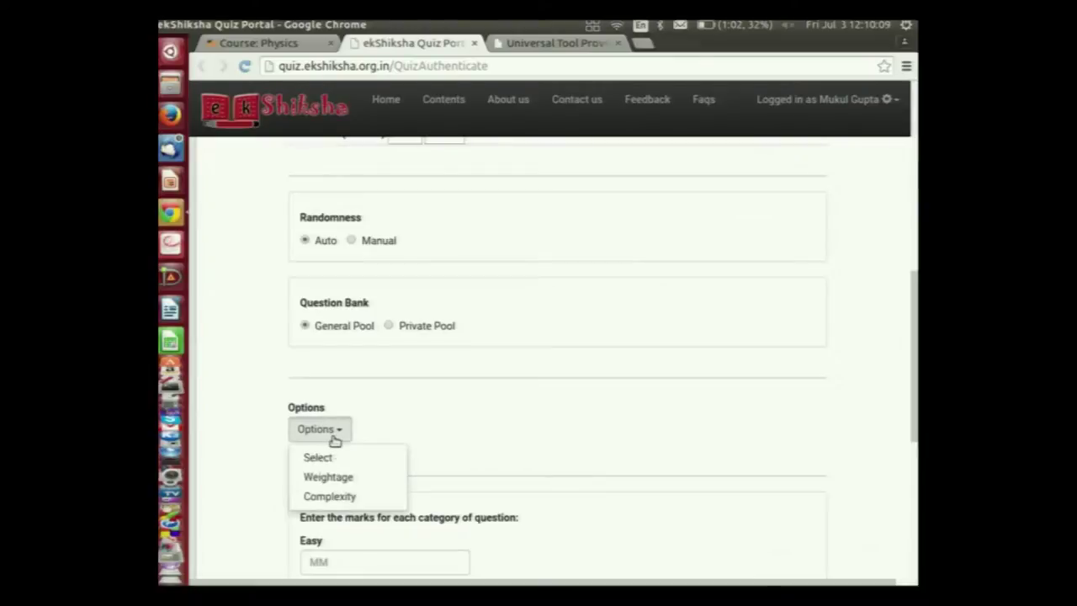
left_click(347, 477)
scroll(510, 440, "down", 5)
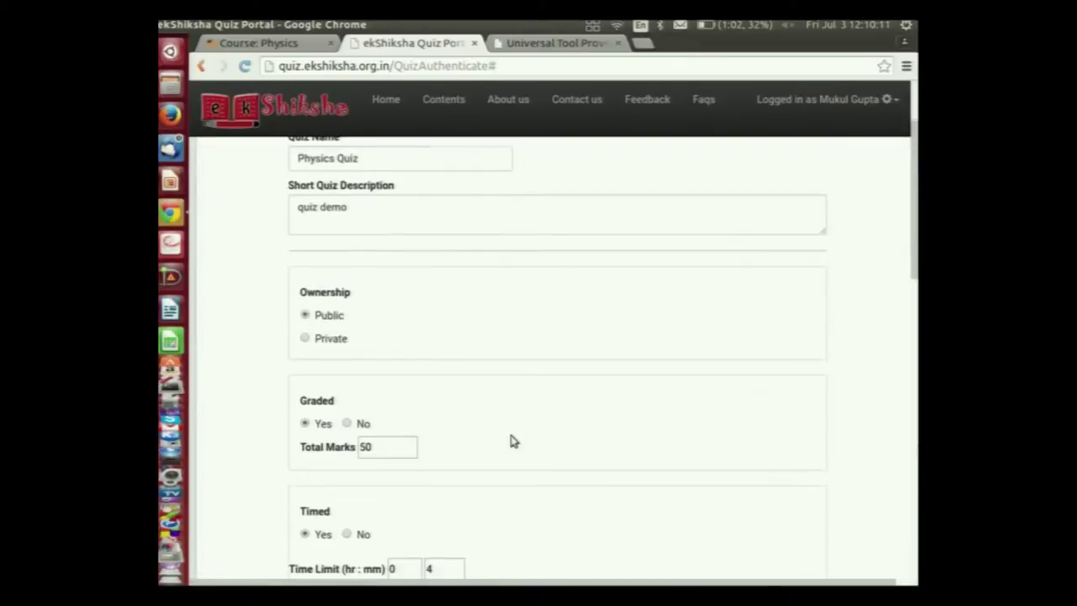
scroll(467, 456, "down", 5)
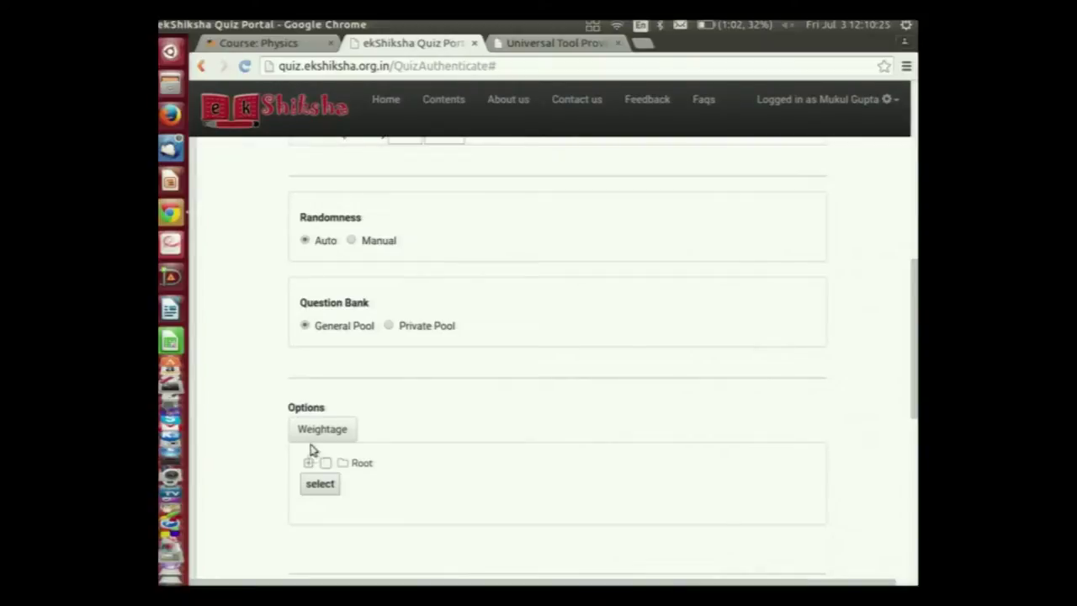
Step: Select the Electricity and Magnetic Effect topics under ekShiksha > Physics and confirm the topic selection
left_click(308, 465)
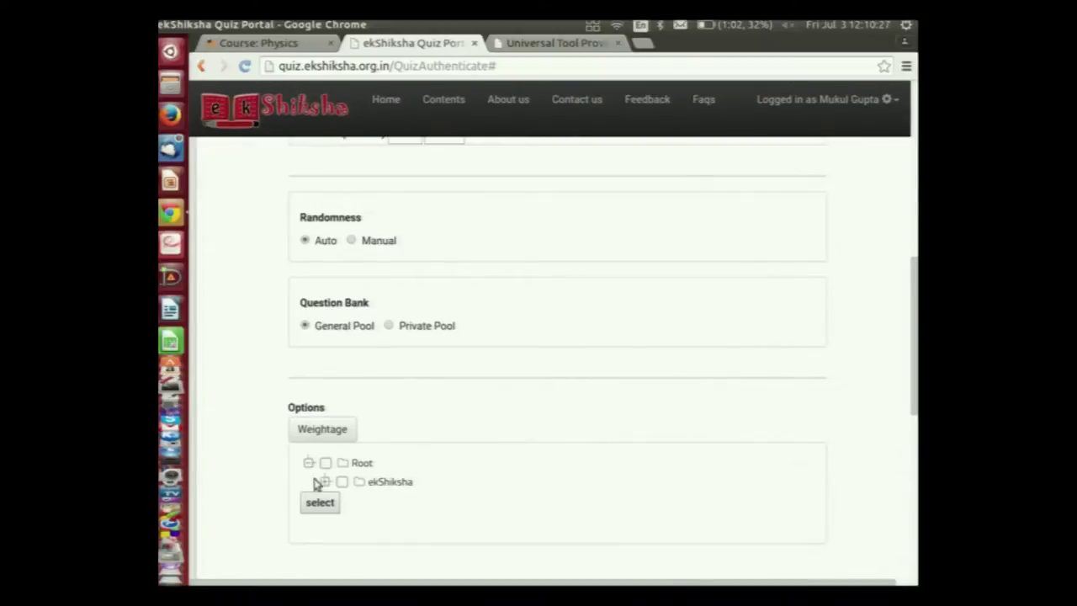
left_click(325, 481)
scroll(341, 478, "down", 2)
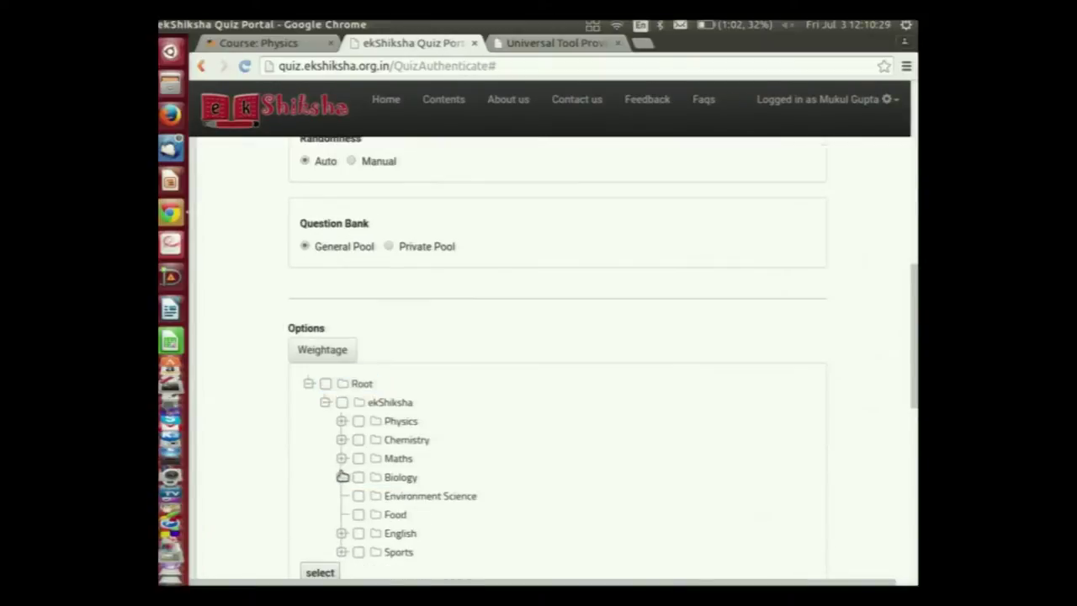
left_click(341, 420)
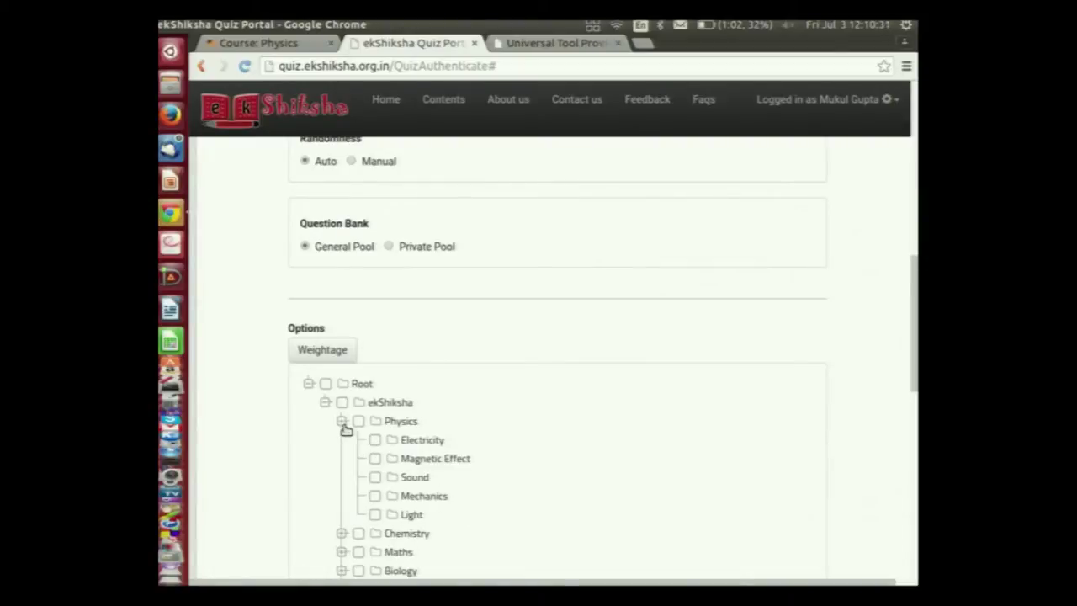
left_click(376, 439)
left_click(376, 439)
left_click(376, 458)
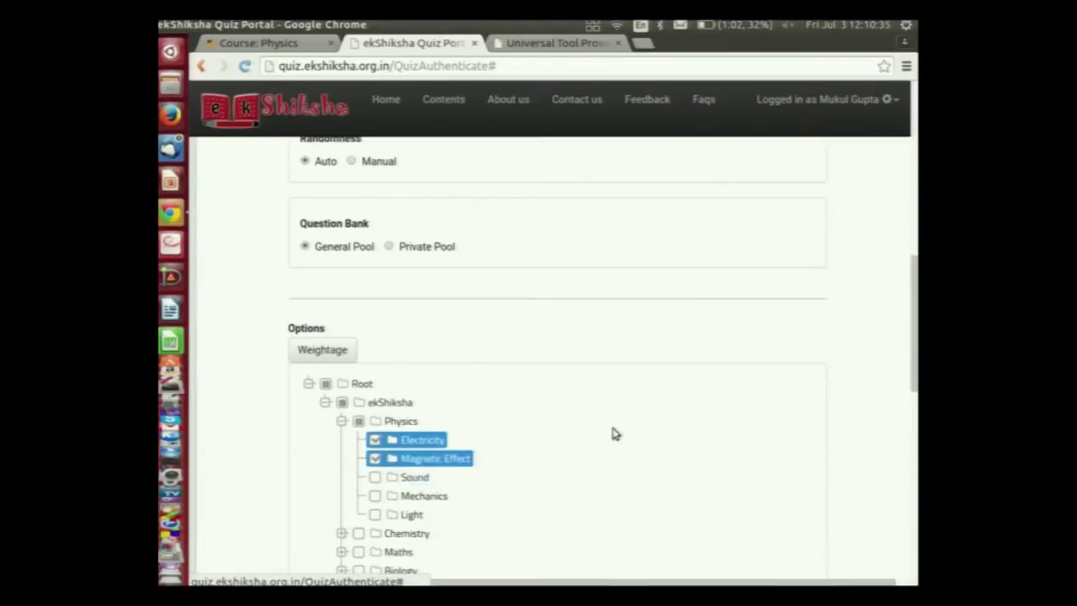
scroll(637, 432, "down", 2)
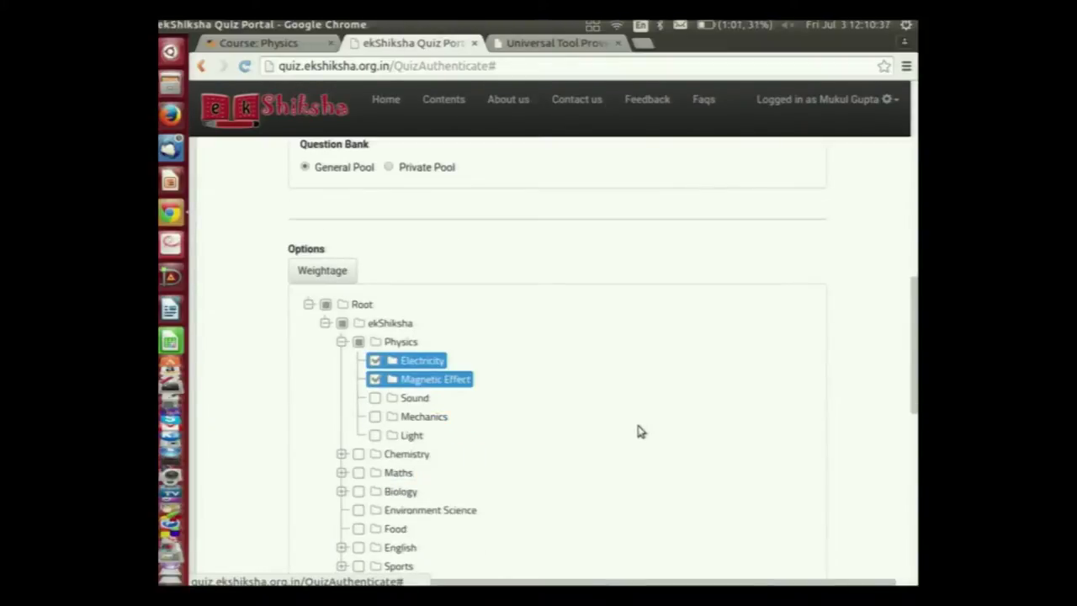
scroll(444, 479, "down", 3)
left_click(332, 469)
Step: Set the weightage to 50 for Electricity and 50 for Magnetic Effect
scroll(648, 490, "down", 2)
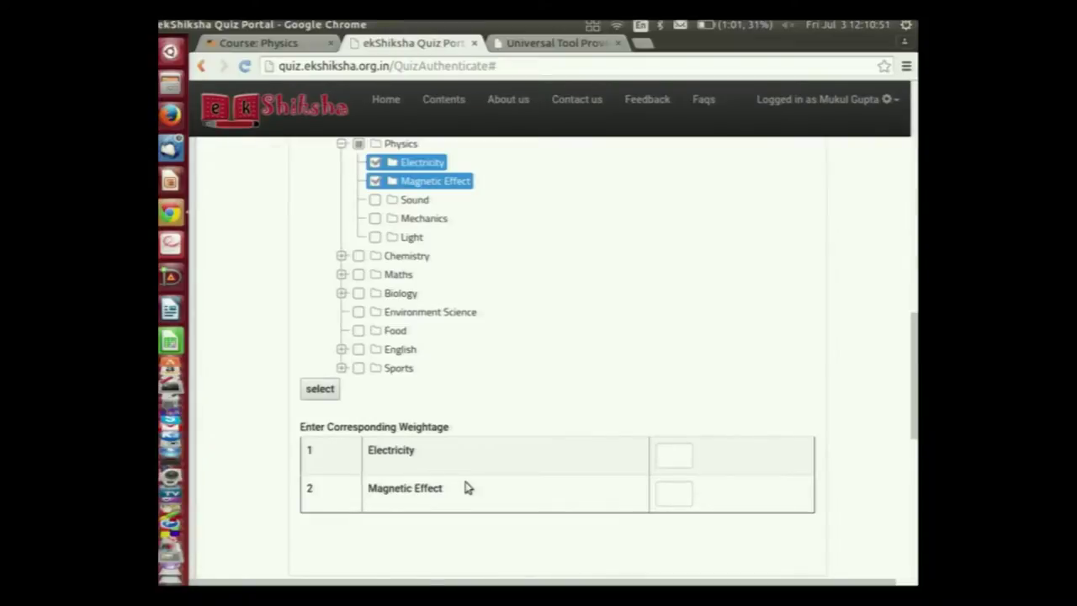
left_click(675, 457)
type("50")
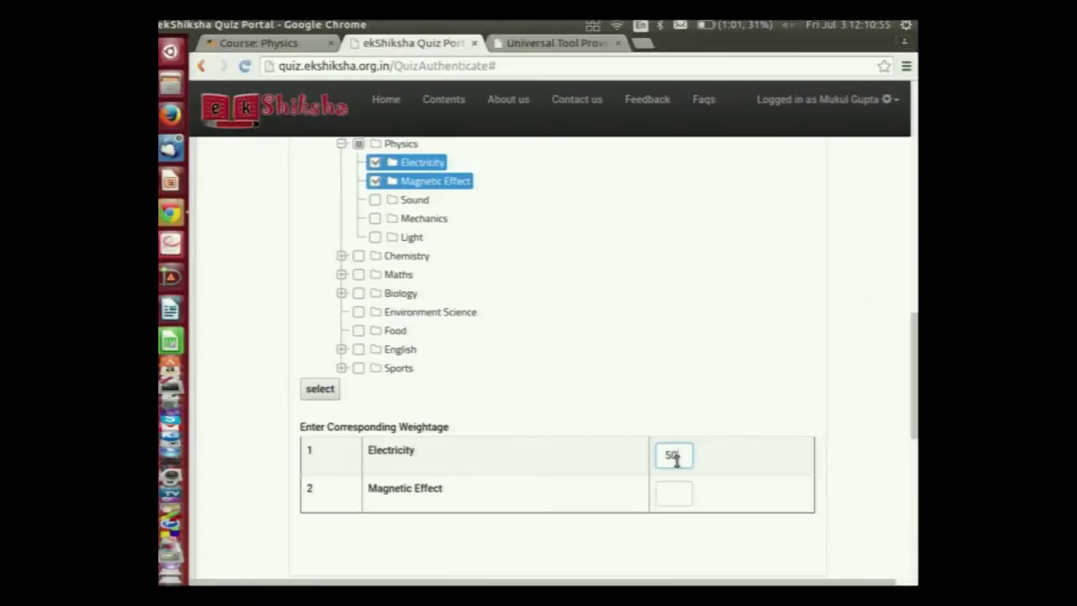
type("50")
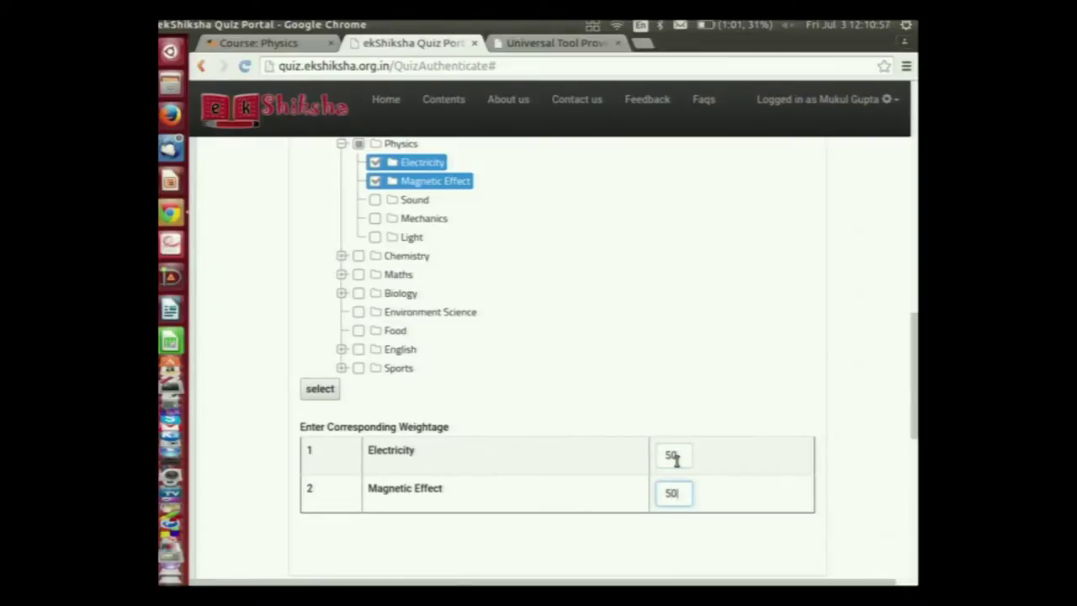